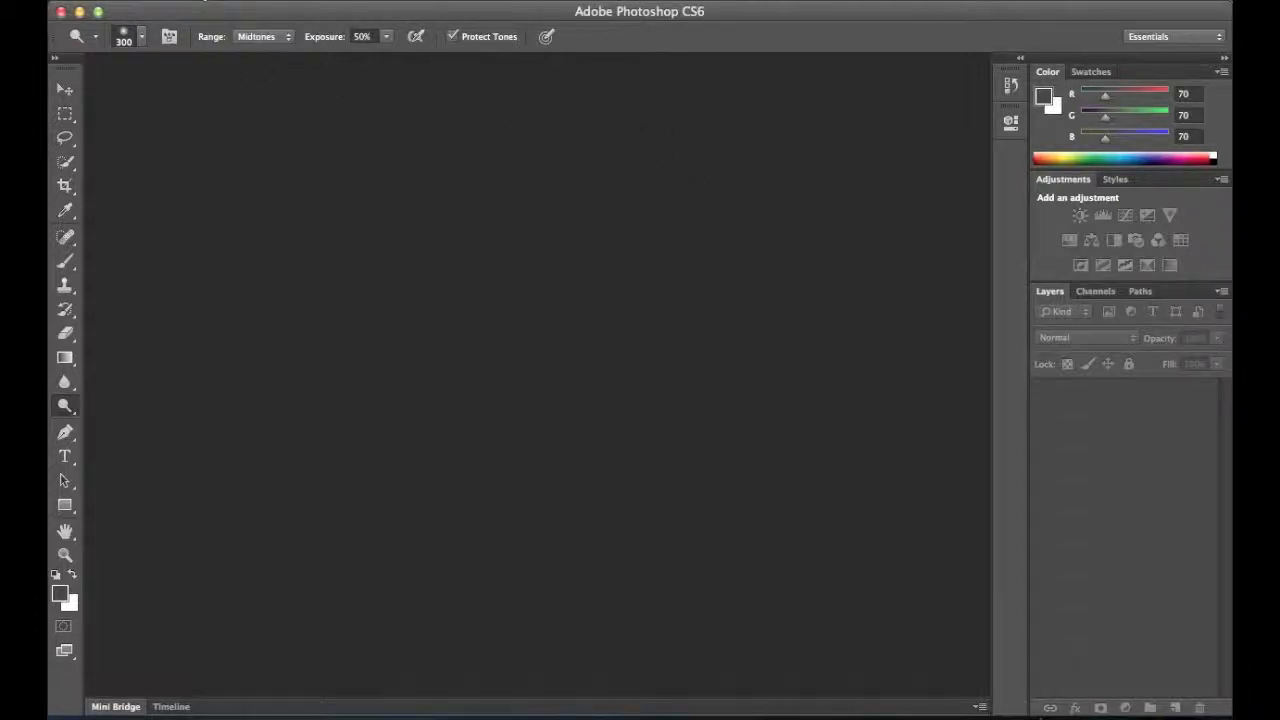
Load DSC_0186.jpg, DSC_0187.jpg and DSC_0188.jpg from the HDR_Sample_01 folder into Merge to HDR Pro with automatic alignment.
left_click(205, 1)
mouse_move(260, 381)
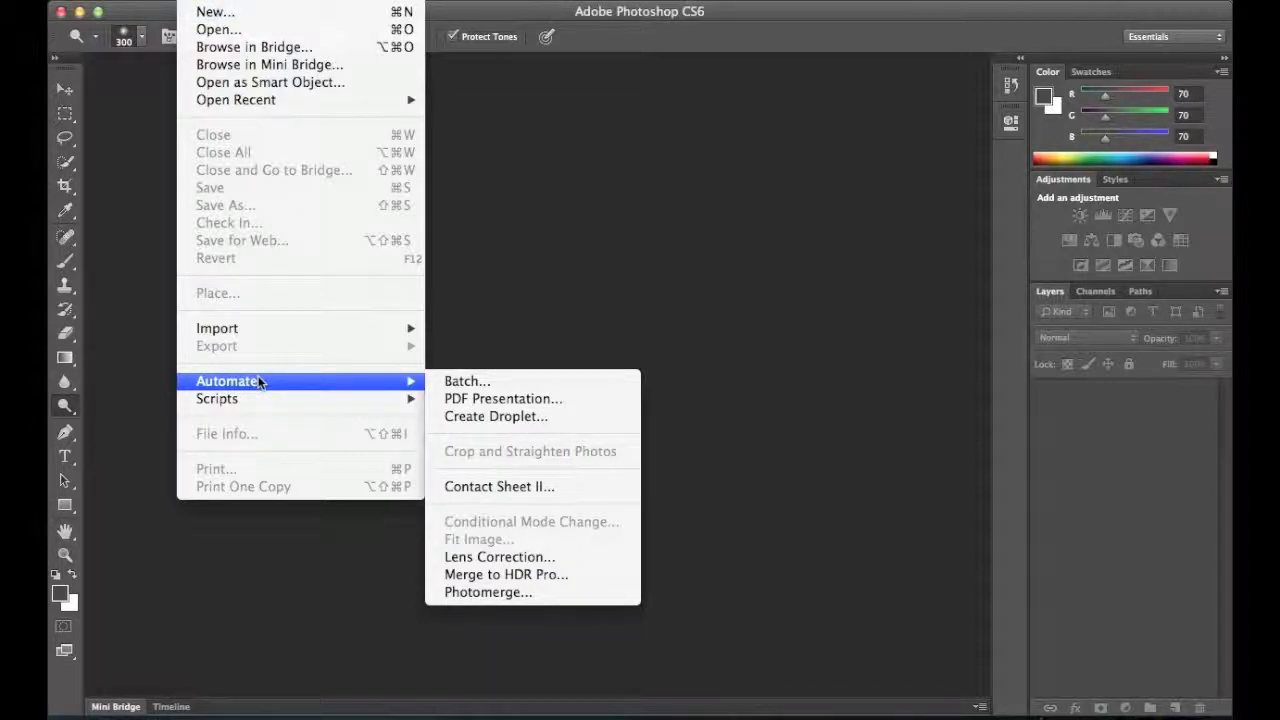
left_click(507, 578)
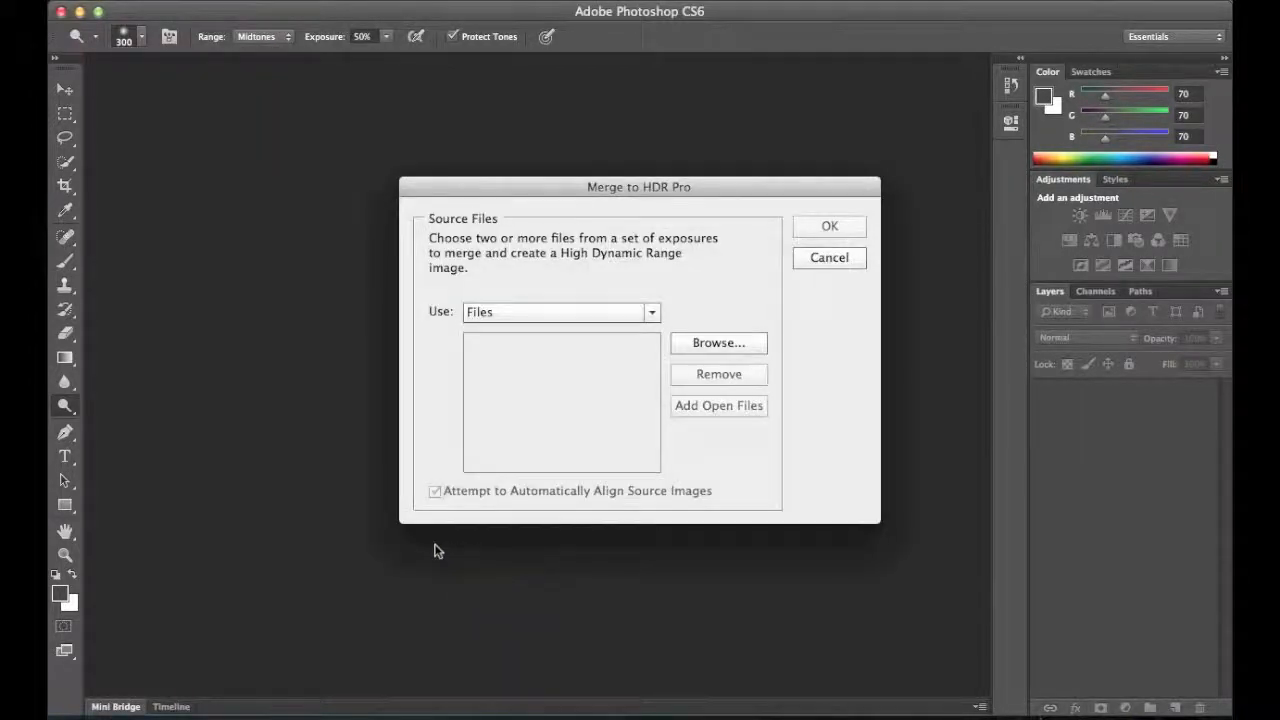
left_click(705, 343)
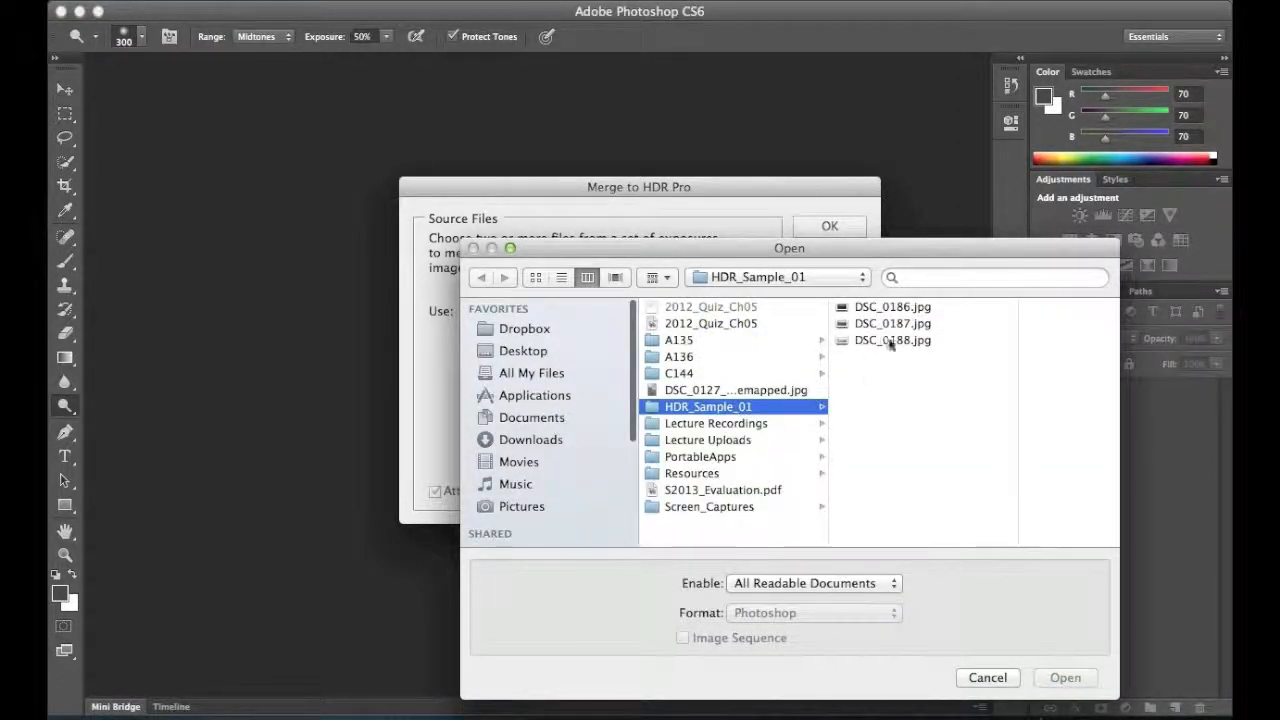
left_click(891, 307)
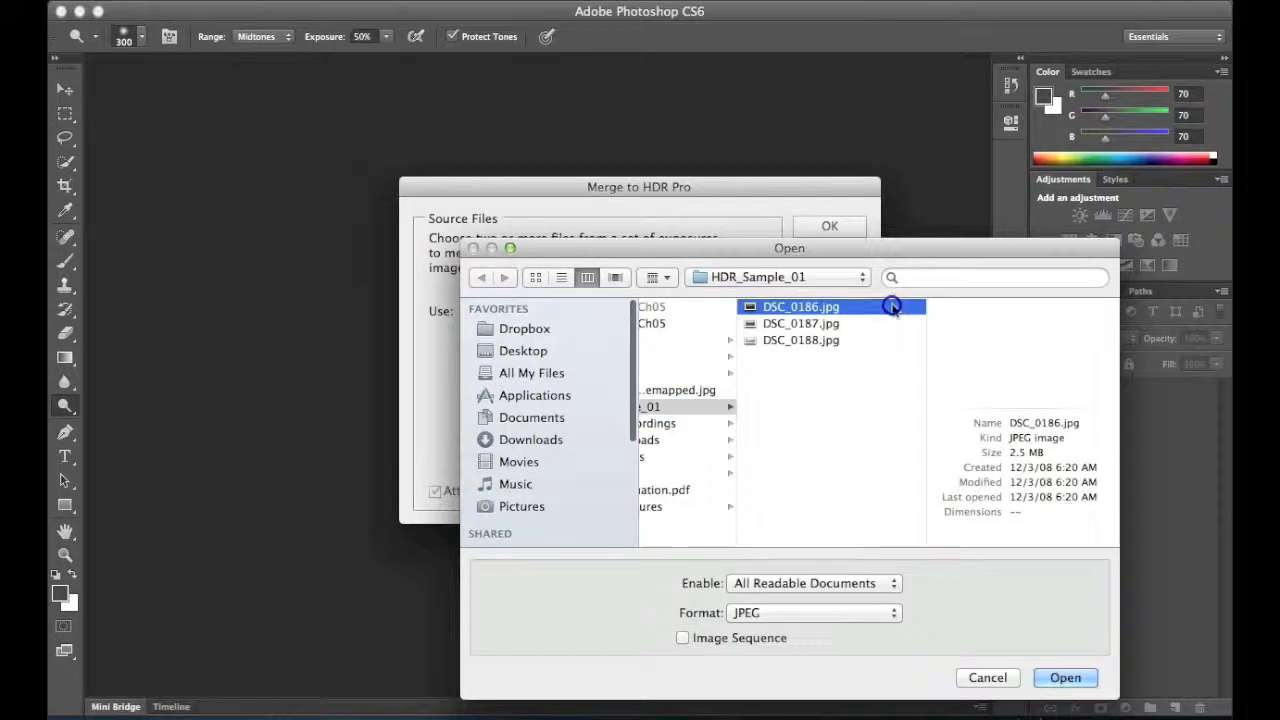
left_click(801, 323)
left_click(803, 340)
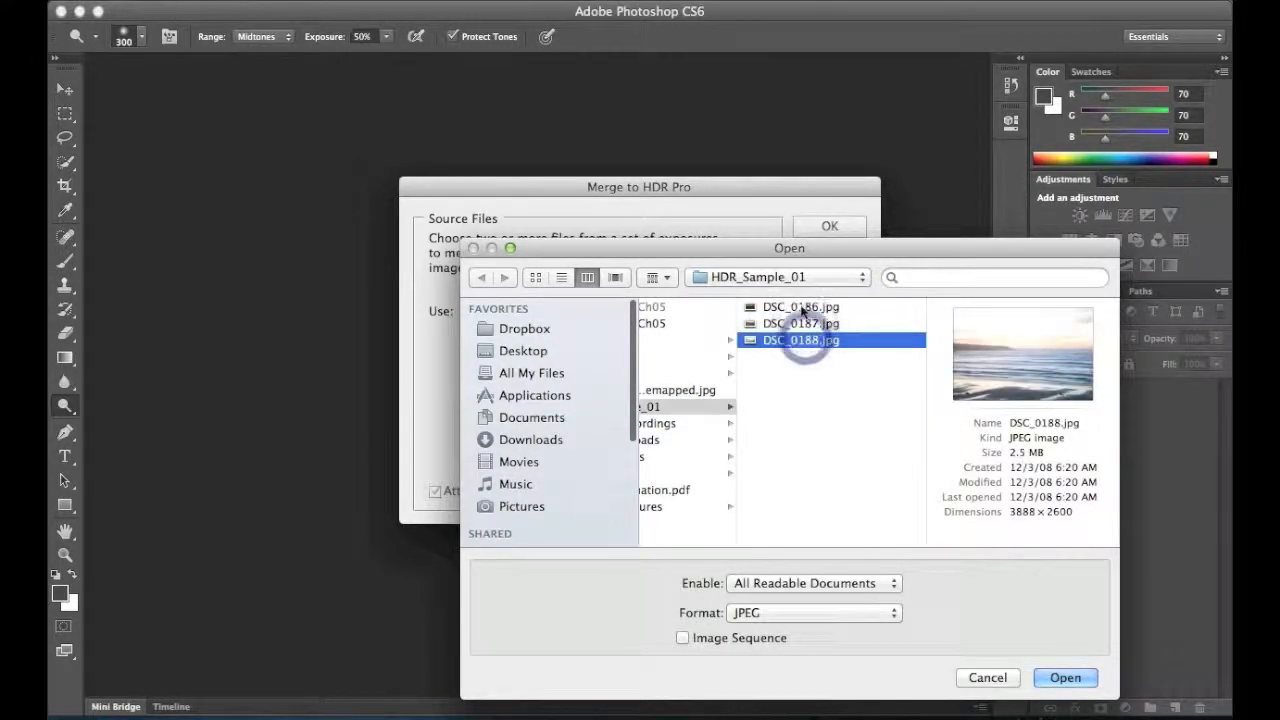
left_click(795, 306)
left_click(790, 342, "shift")
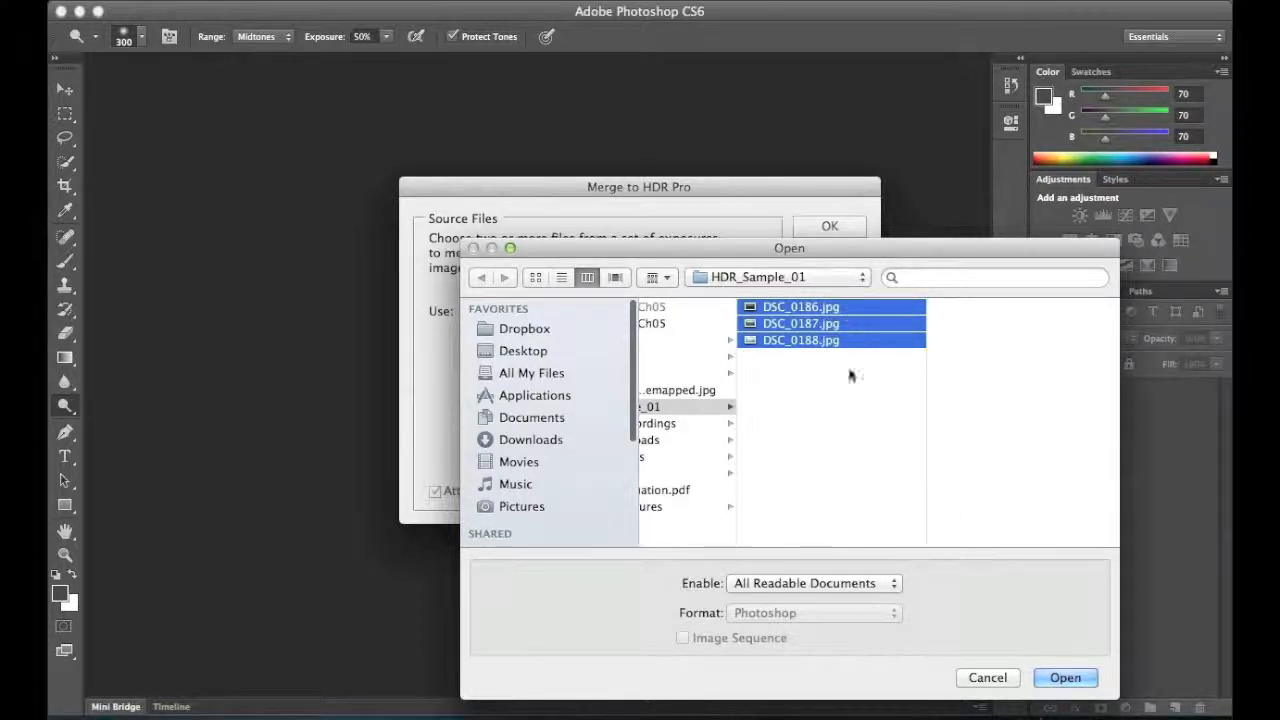
left_click(1066, 678)
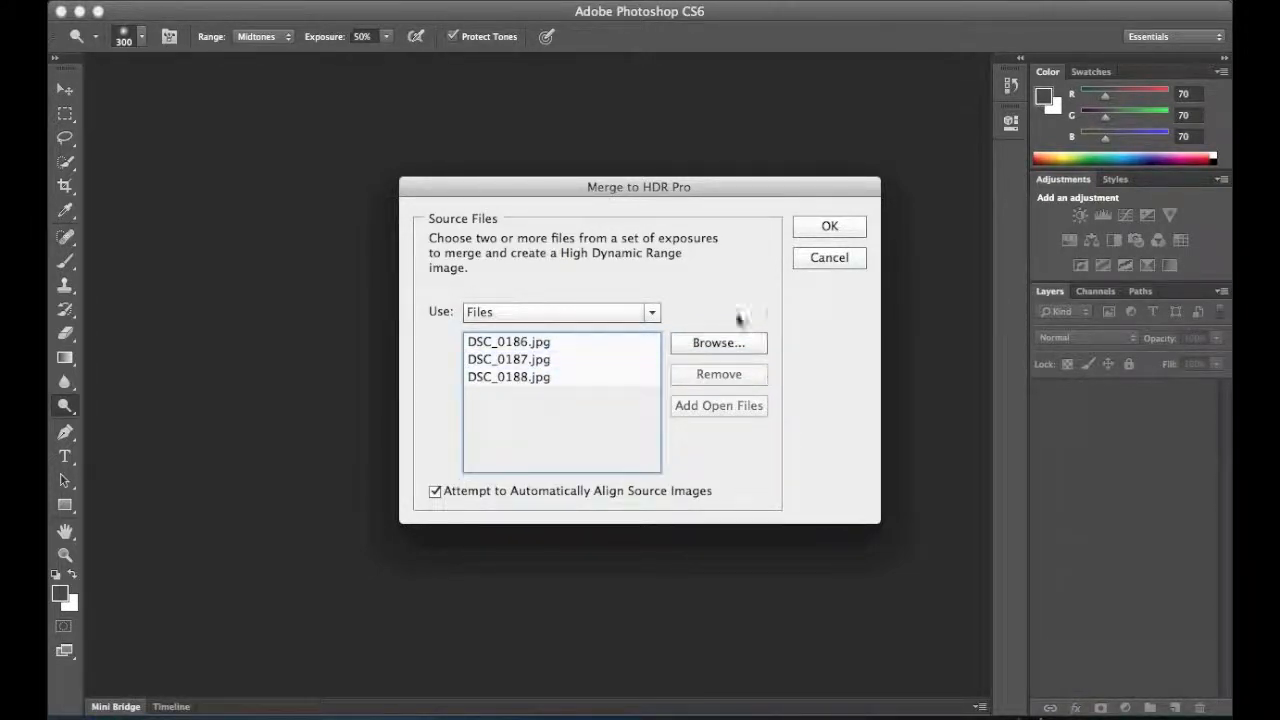
left_click(830, 228)
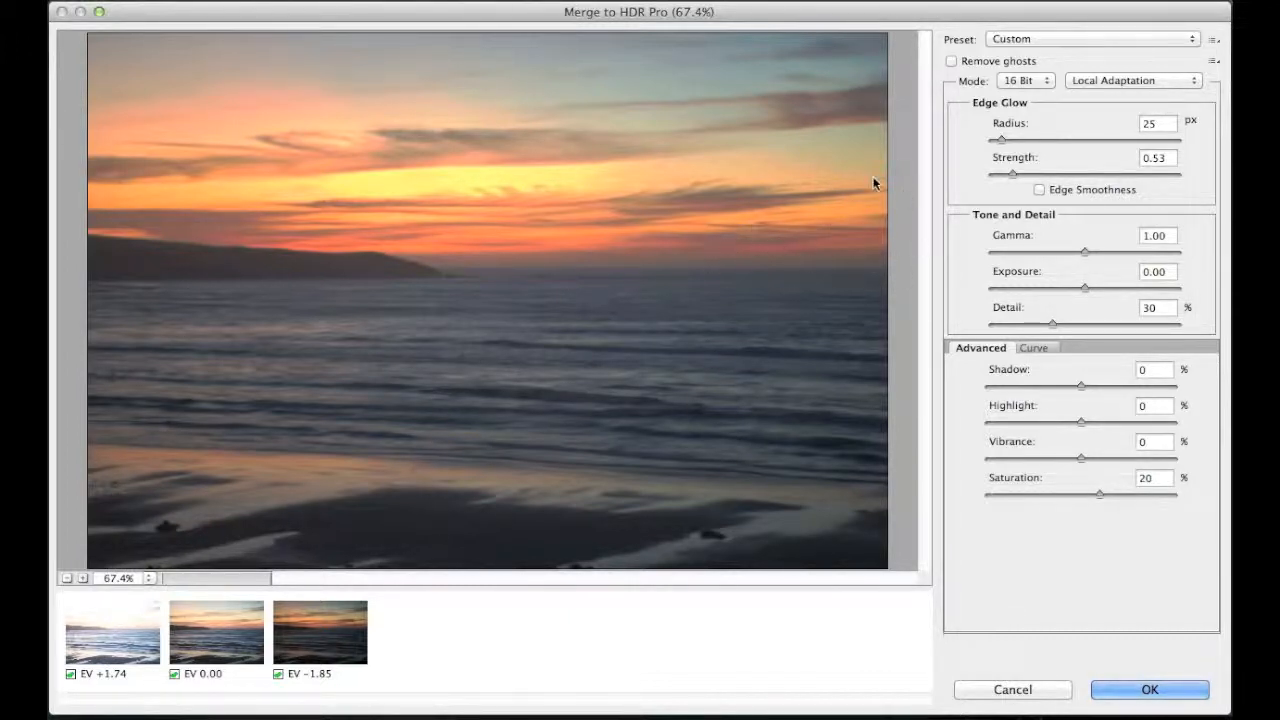
Set the HDR merge to 32 Bit mode, raise the white point preview slightly, and create the merged image.
left_click(1025, 80)
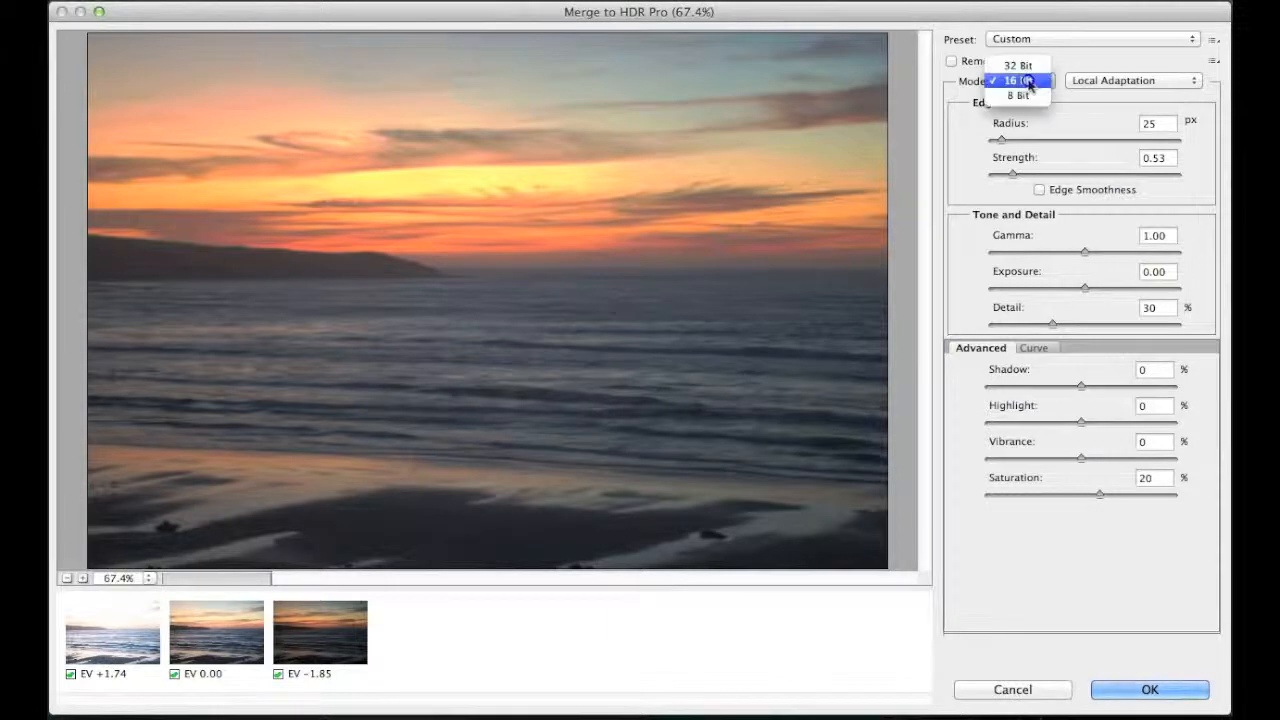
left_click(1018, 65)
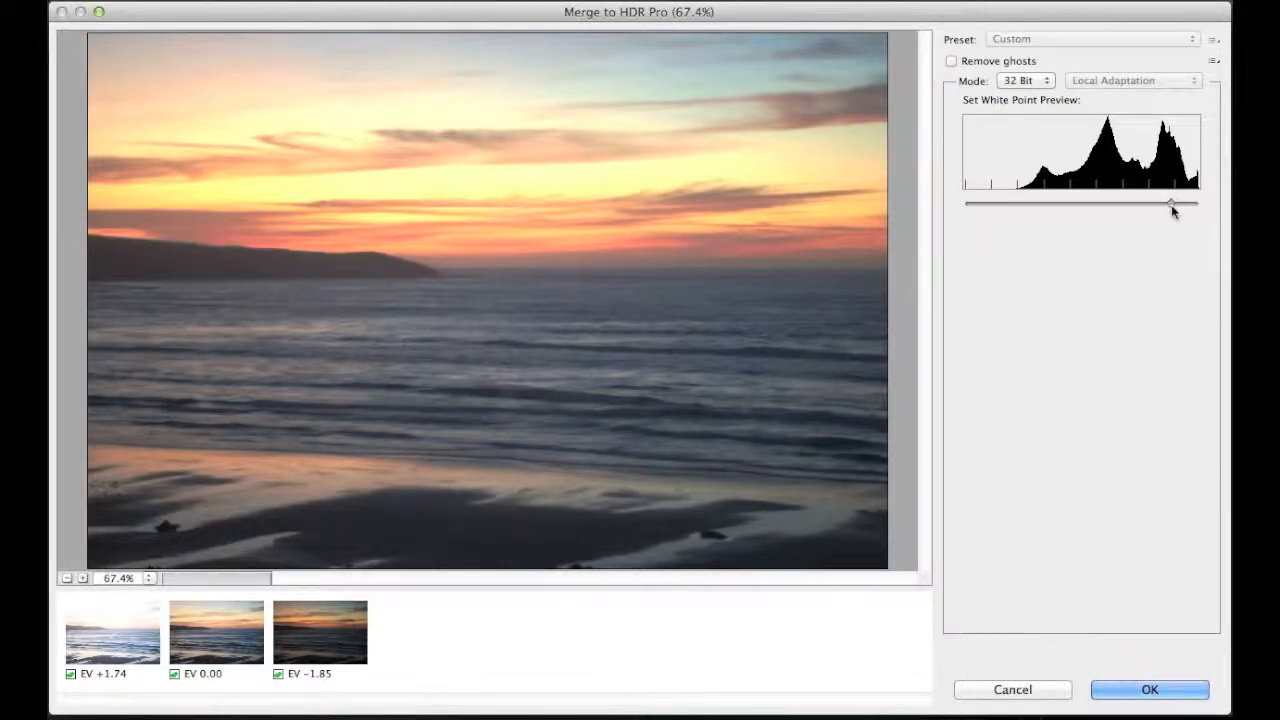
mouse_move(1172, 206)
left_mouse_down()
mouse_move(1109, 214)
mouse_move(1151, 200)
mouse_move(1190, 213)
mouse_move(1177, 211)
left_mouse_up()
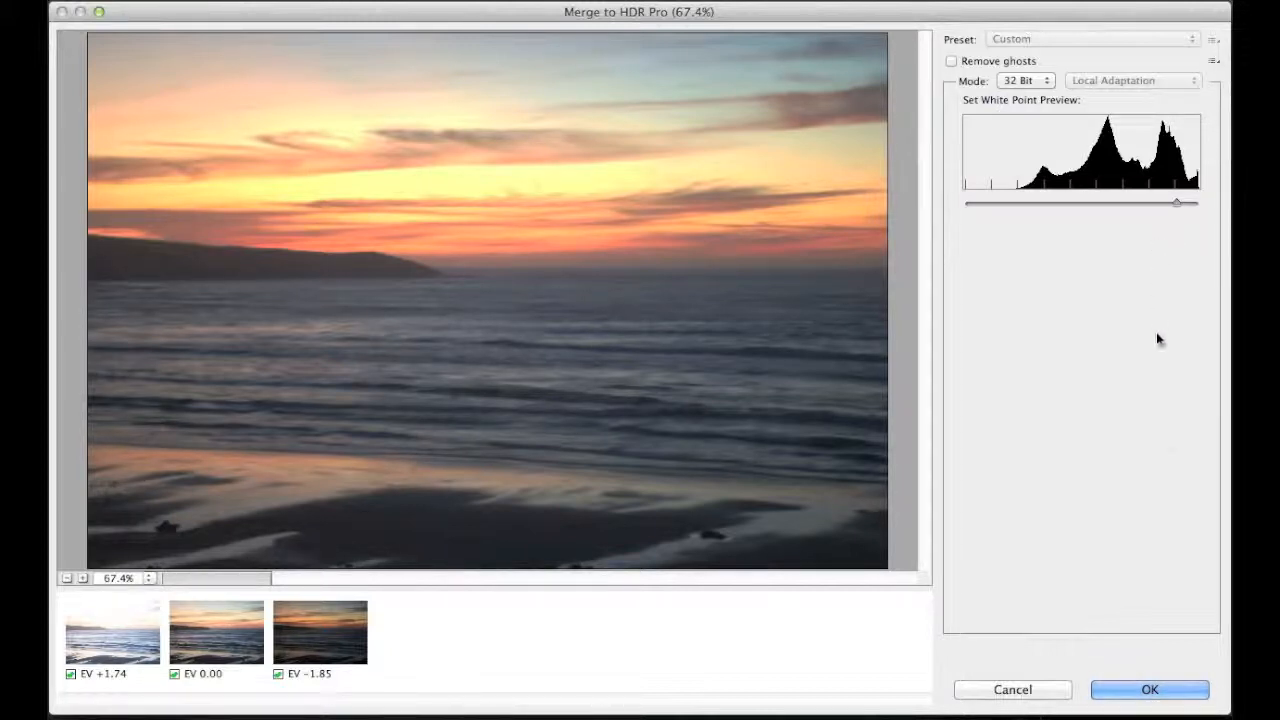
left_click(1143, 690)
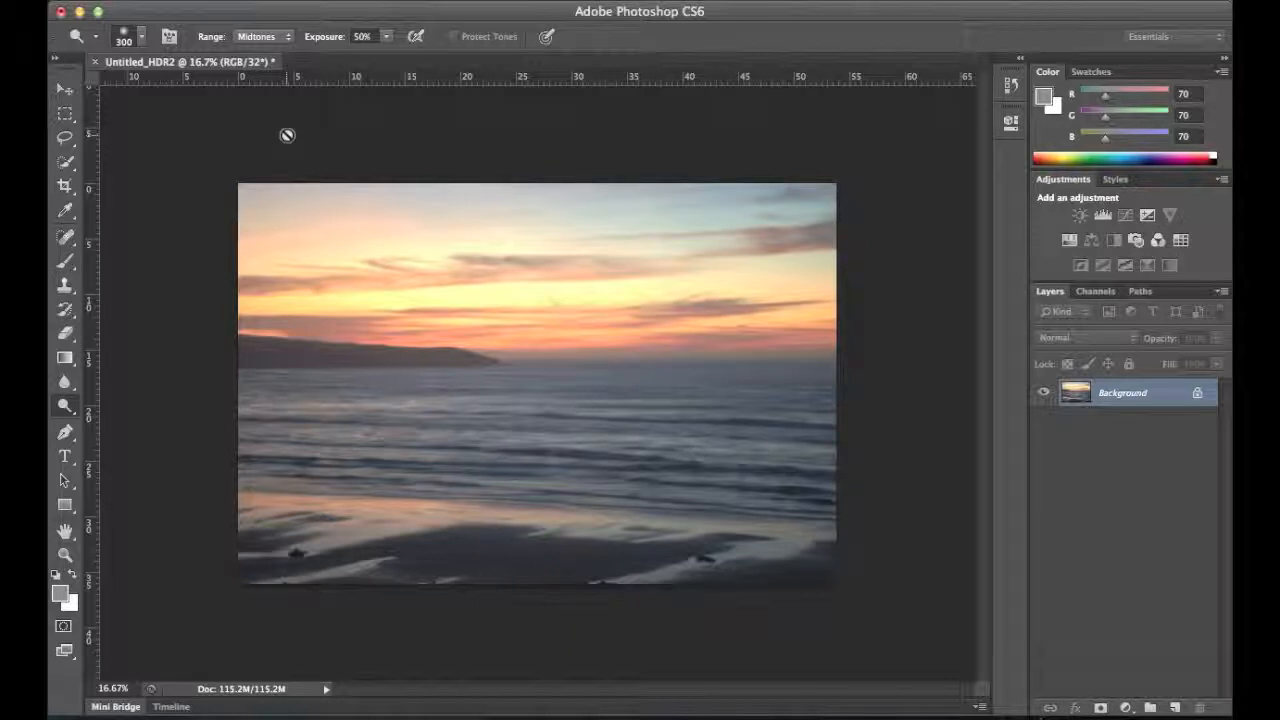
Start converting the merged image to 16 Bits/Channel, bringing up the HDR Toning settings.
left_click(305, 1)
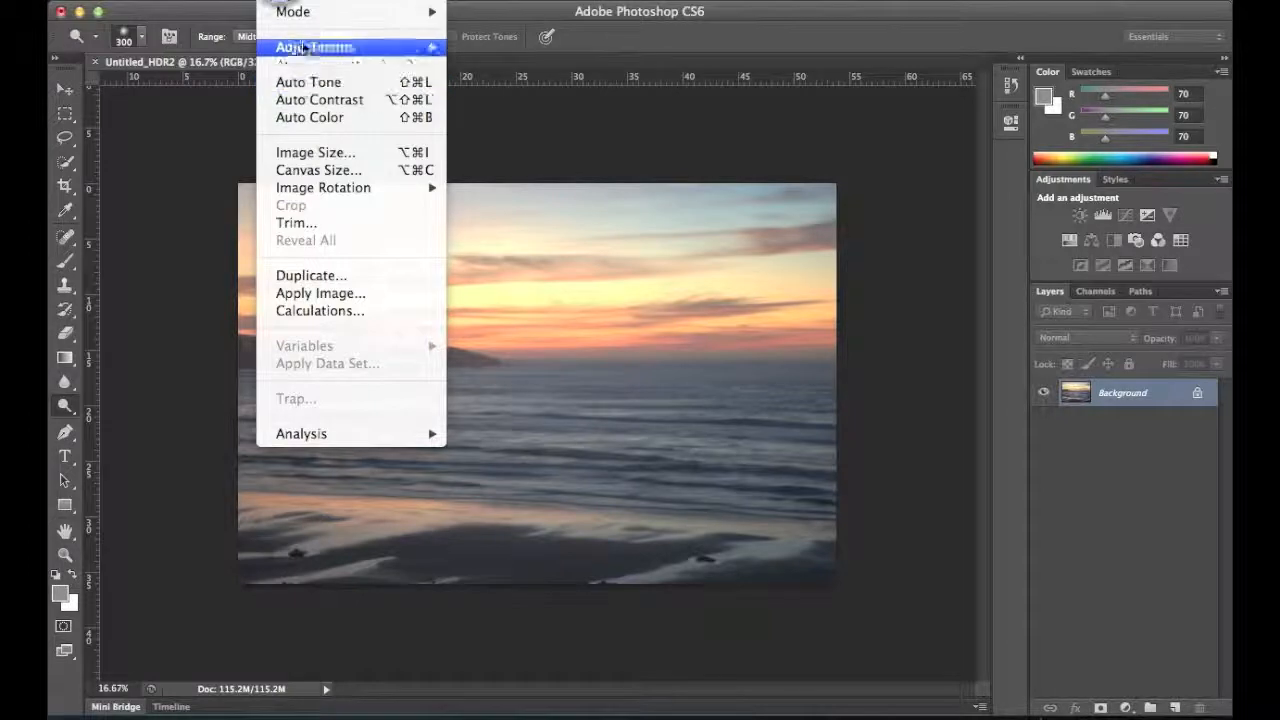
mouse_move(300, 11)
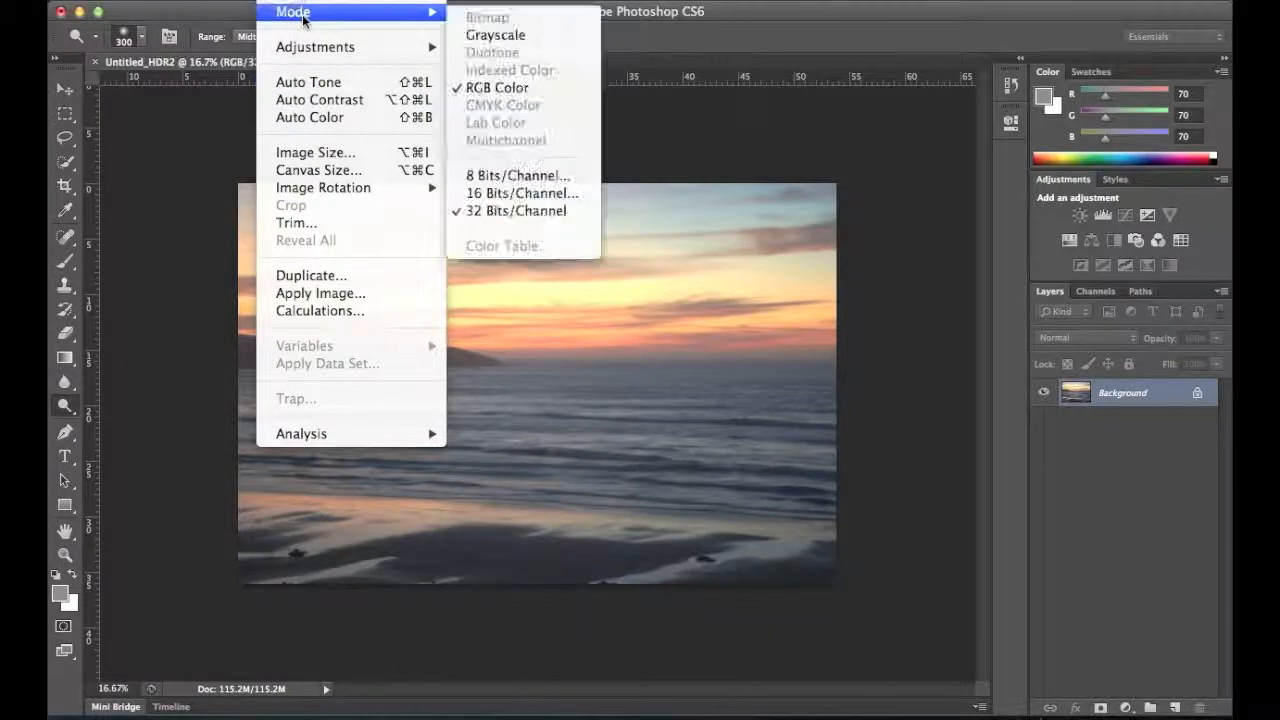
left_click(512, 195)
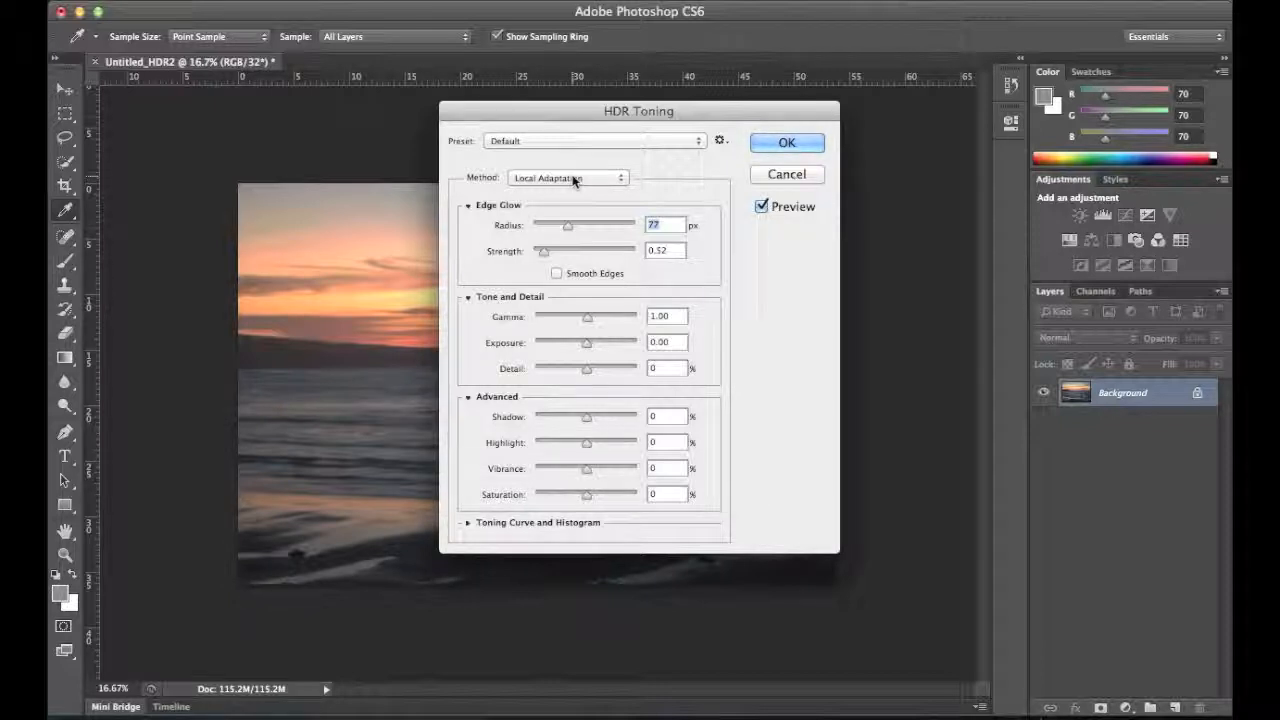
Preview the Exposure and Gamma, Highlight Compression and Equalize Histogram toning methods, ending on Local Adaptation.
left_click(574, 179)
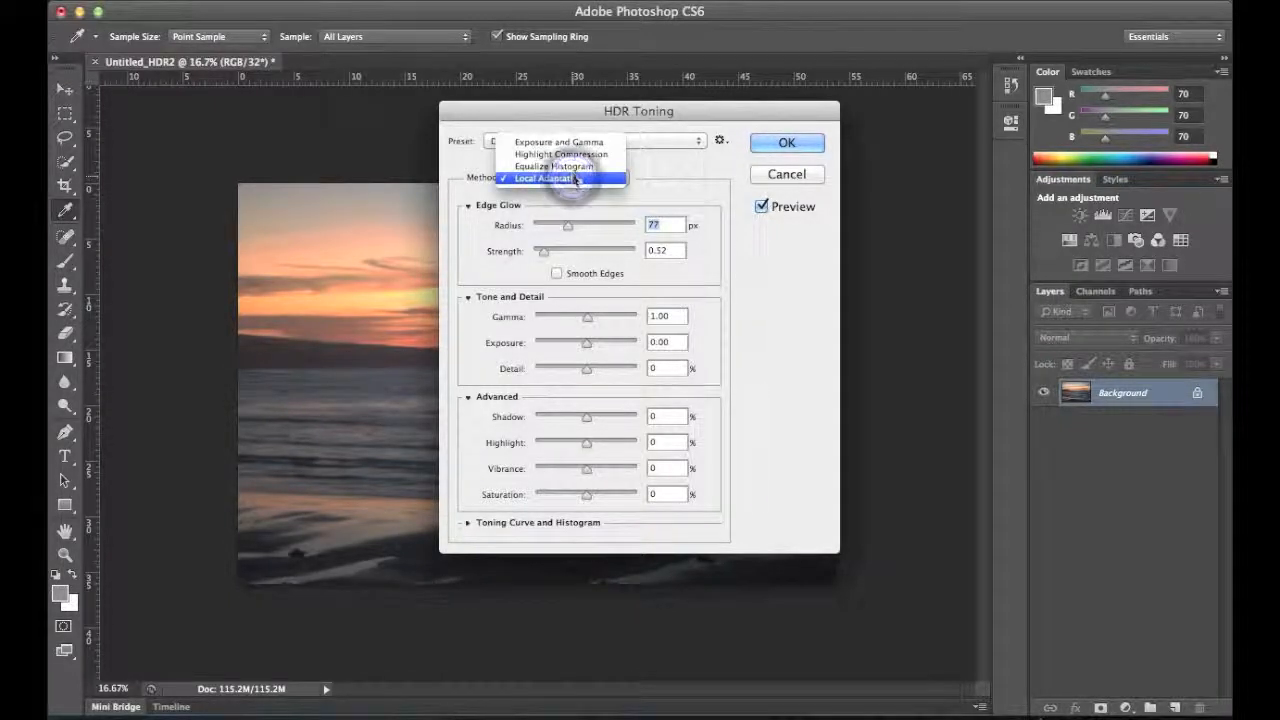
left_click(578, 165)
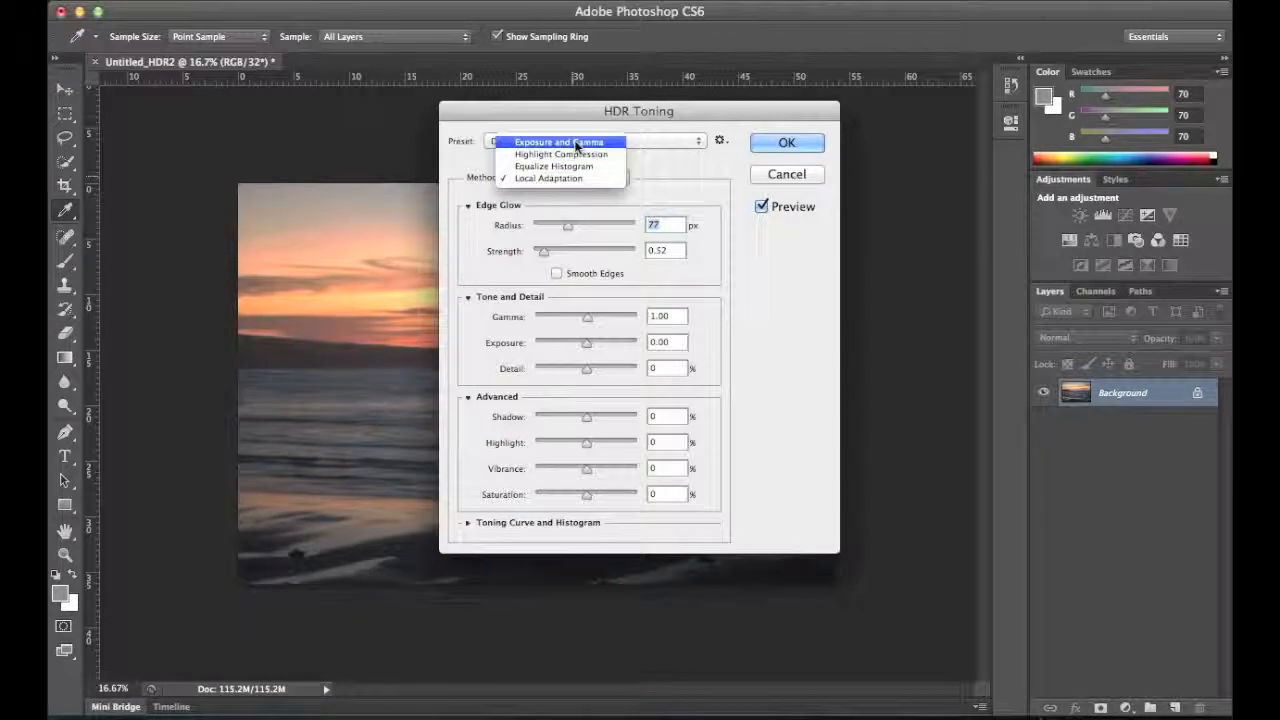
left_click(576, 146)
left_click(563, 173)
left_click(563, 190)
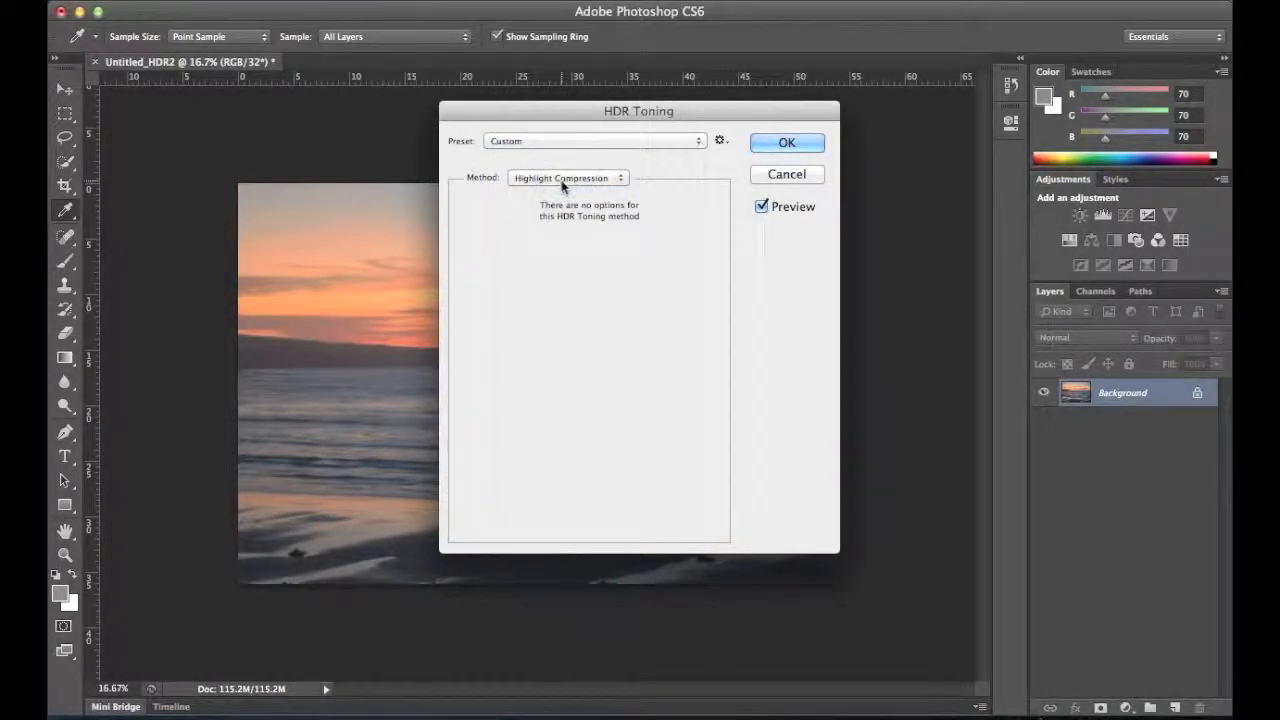
left_click(563, 178)
left_click(560, 189)
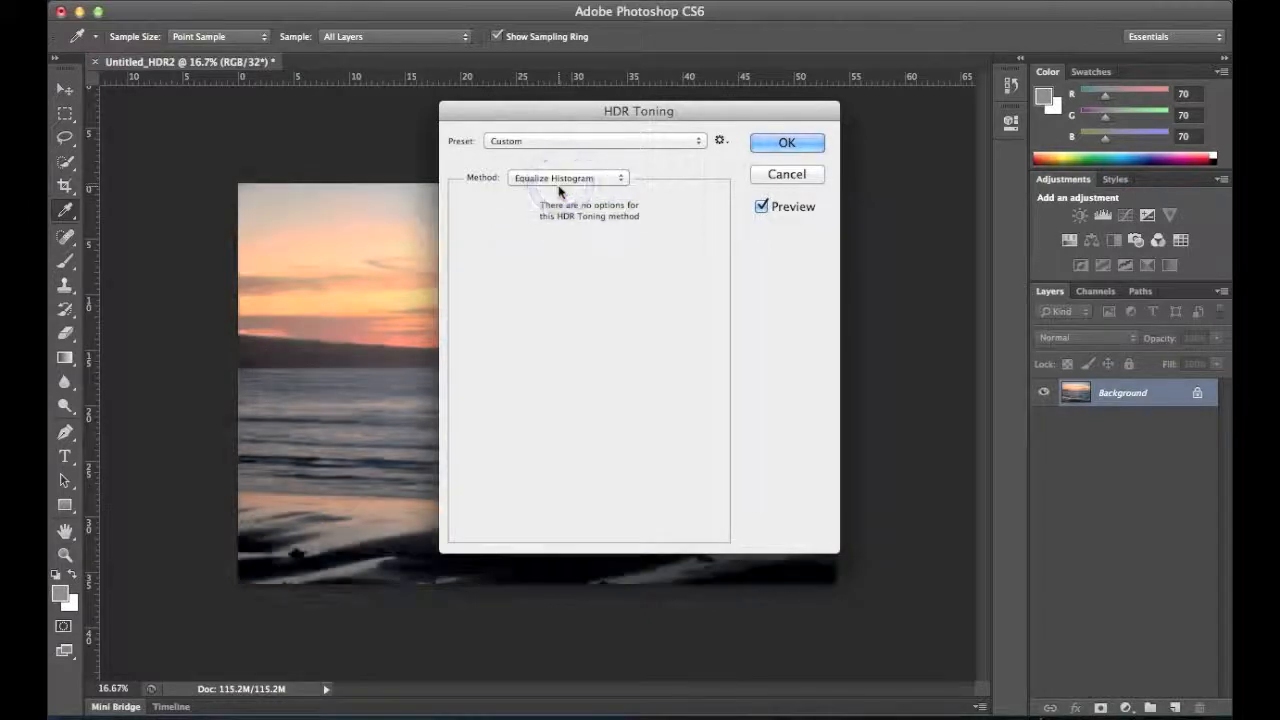
left_click(561, 180)
left_click(563, 189)
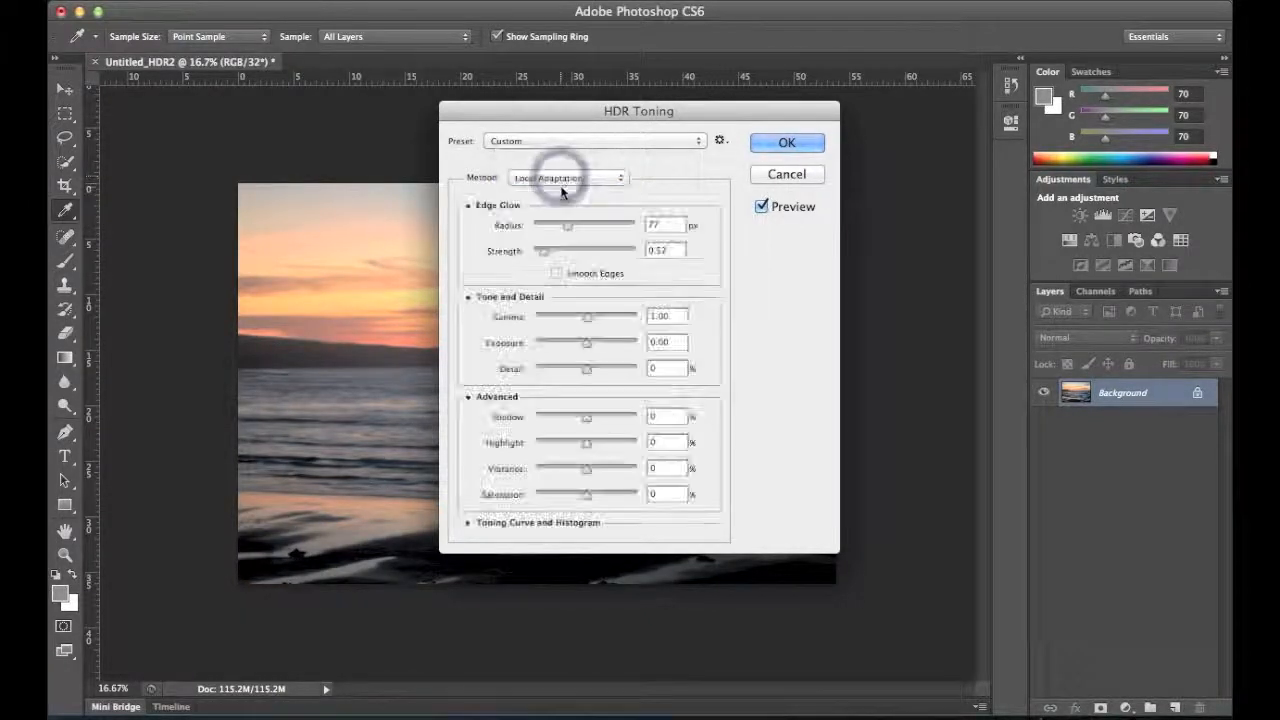
Move the toning curve's black point to 33% input and 0% output, keep the white point at 100%, and apply the toning.
left_click_drag(598, 112, 878, 105)
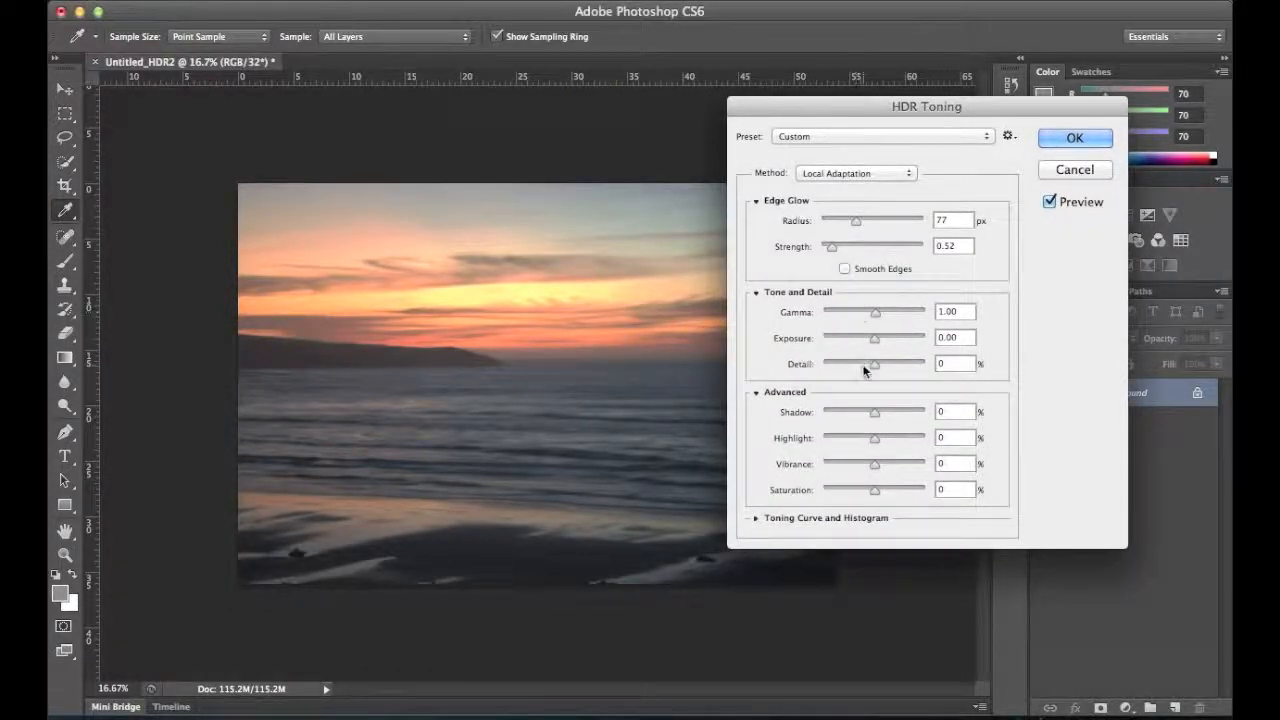
left_click(757, 519)
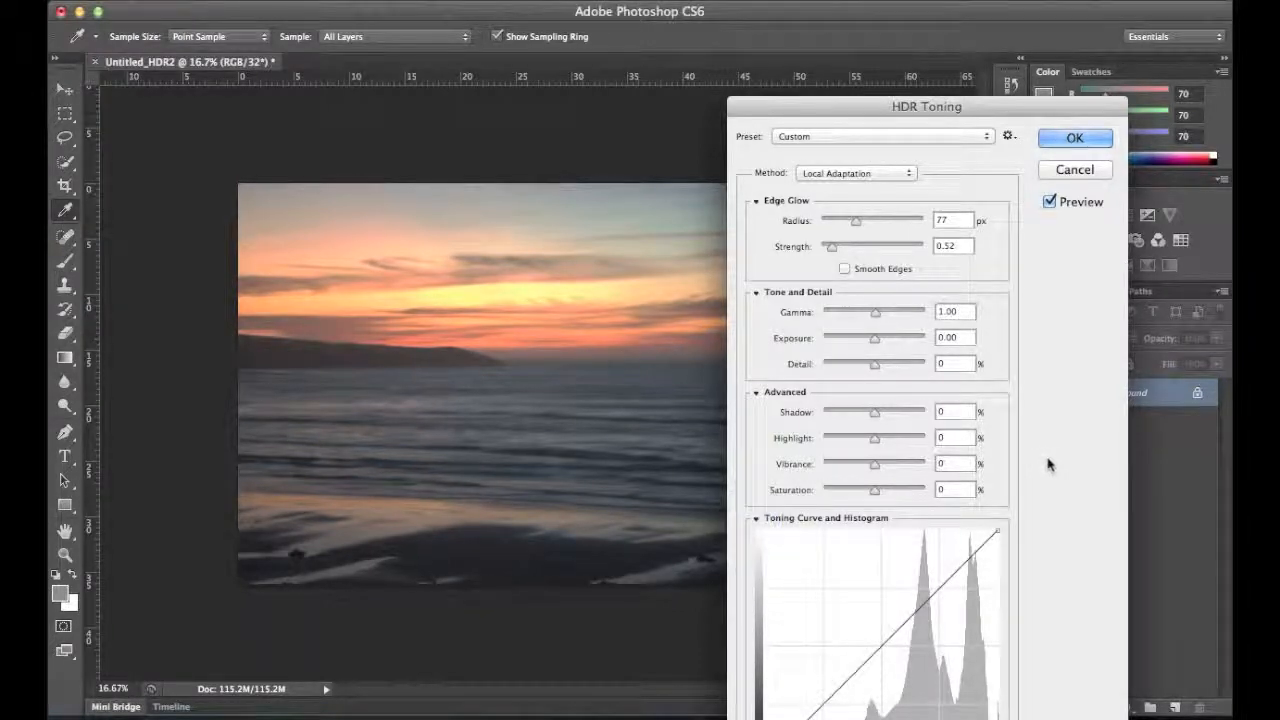
left_click_drag(956, 104, 732, 8)
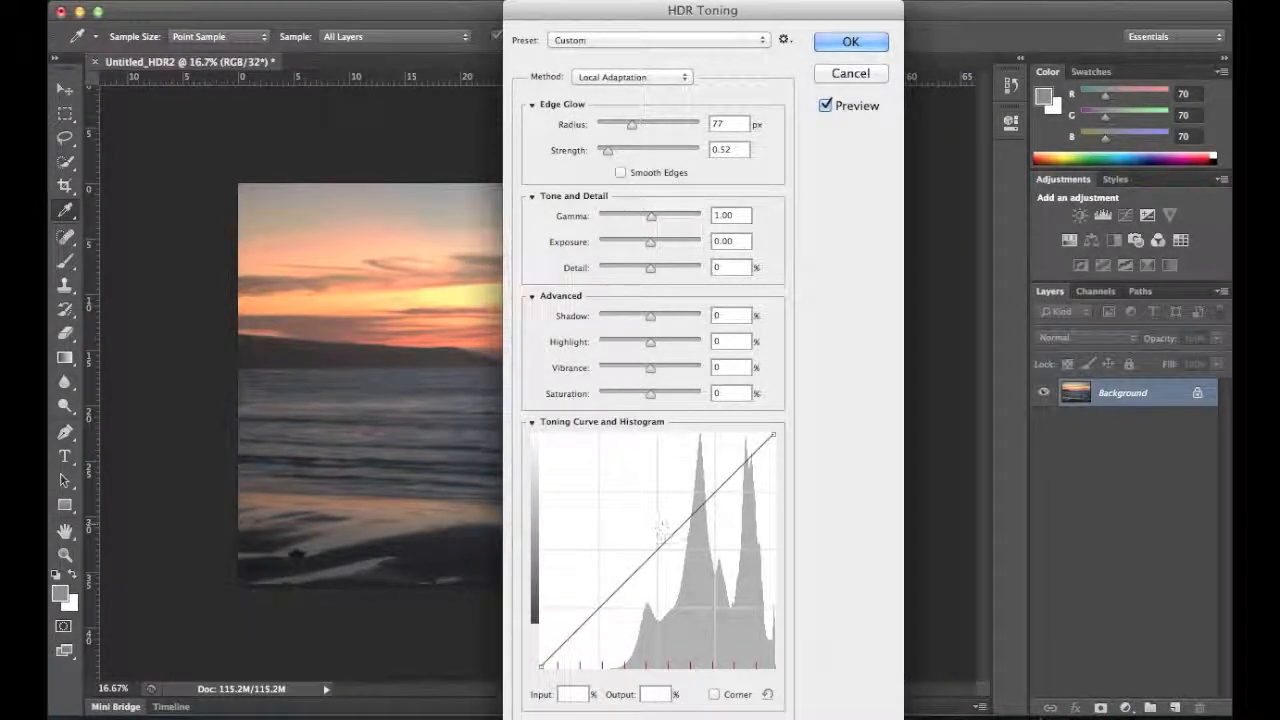
left_click_drag(542, 668, 620, 667)
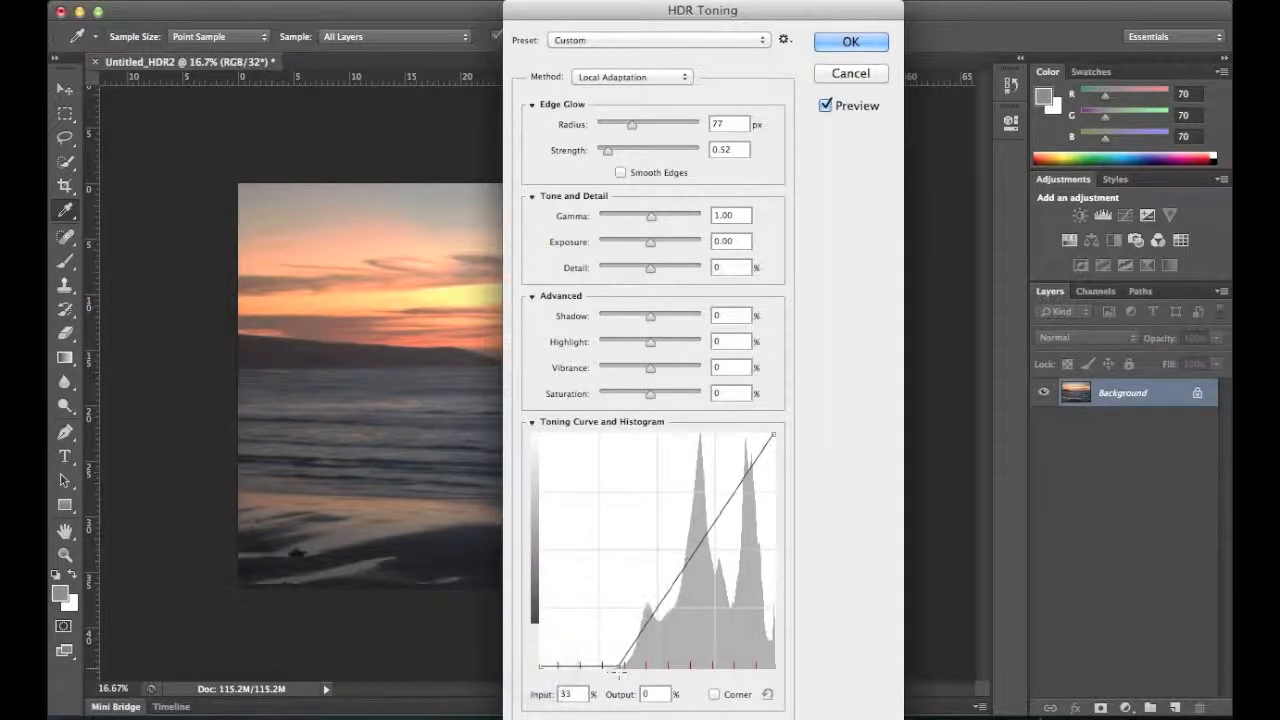
left_click_drag(774, 436, 777, 418)
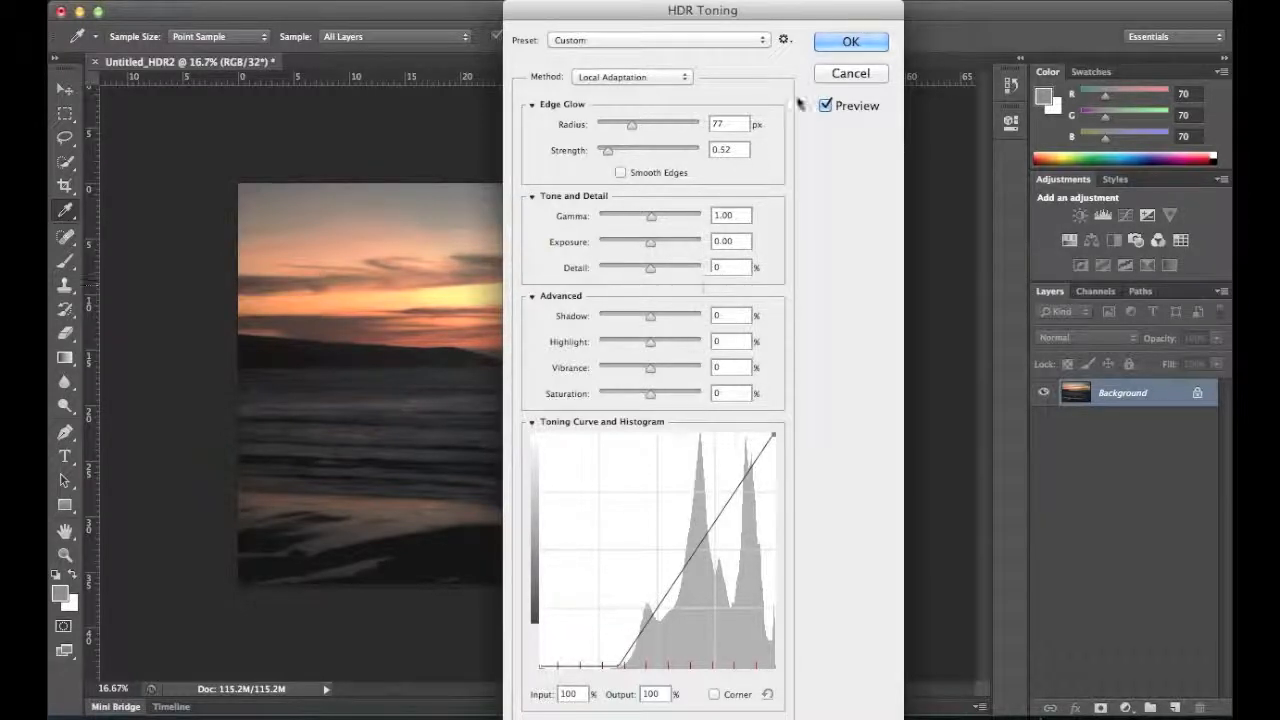
left_click(850, 42)
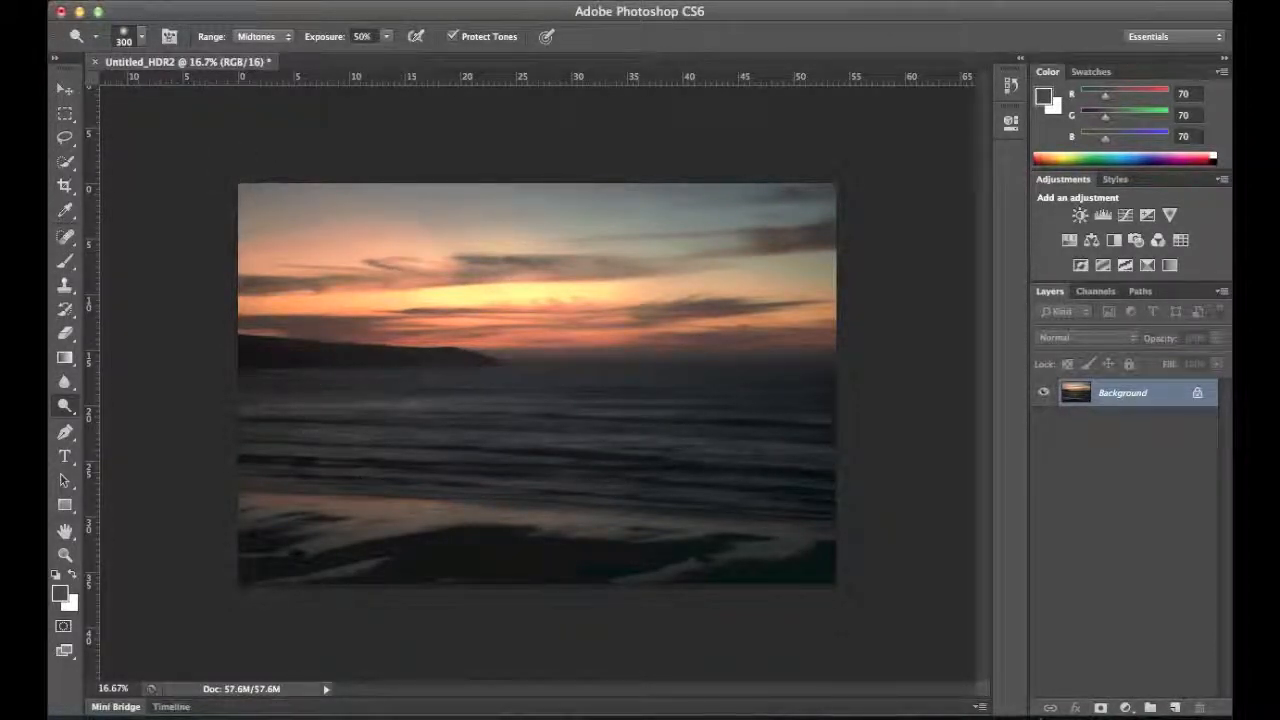
Start exporting the toned image with Save for Web.
left_click(200, 0)
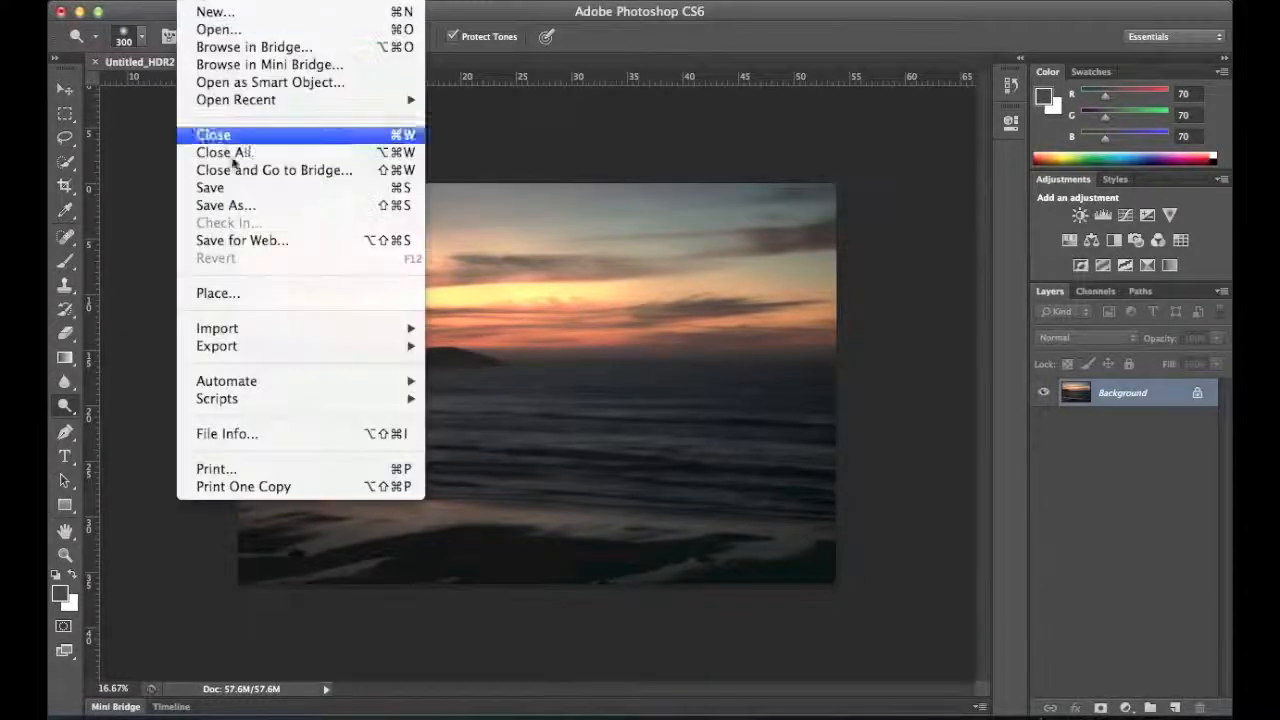
left_click(245, 240)
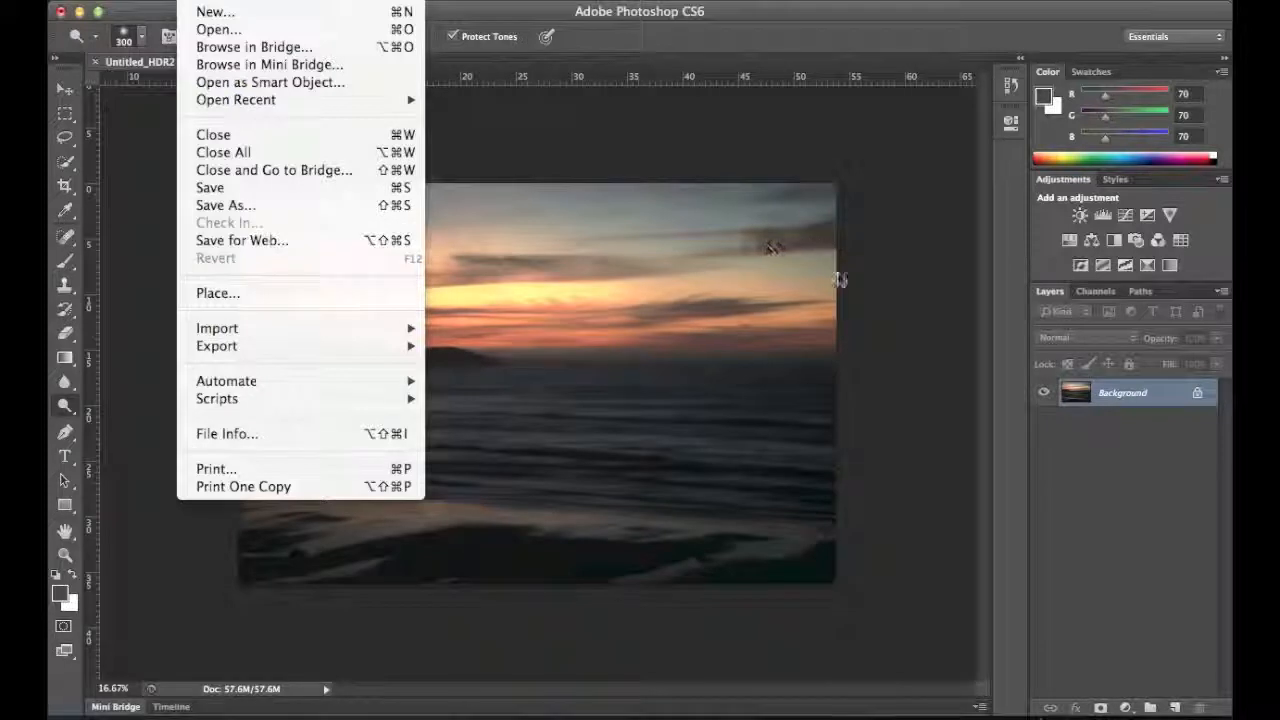